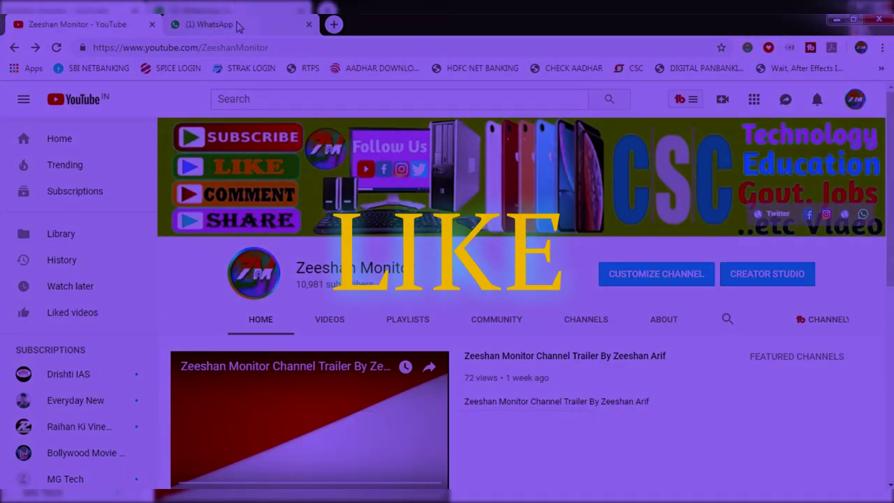
- Download the Hindi residence-certificate poster from the latest WhatsApp Web chat
click(237, 26)
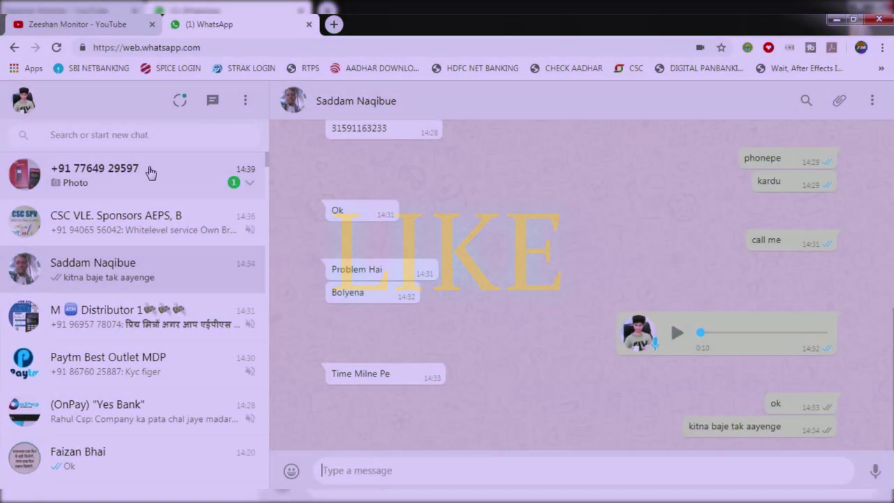
click(149, 169)
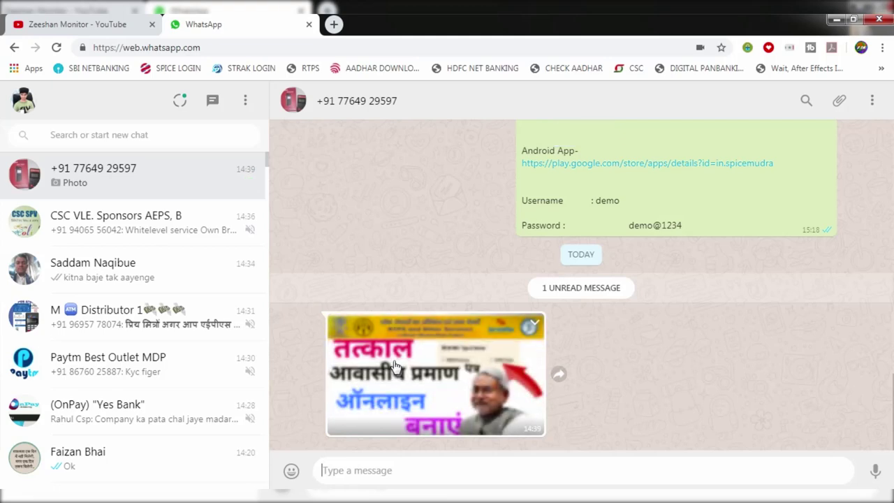
click(395, 366)
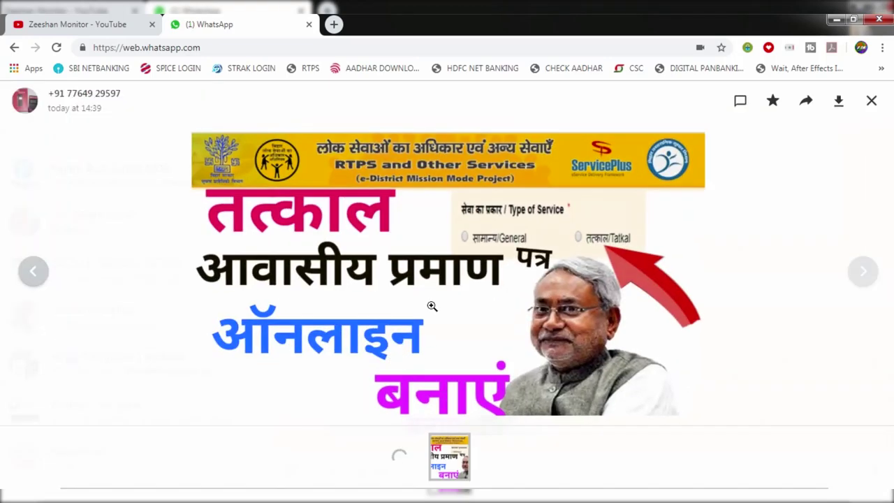
click(872, 103)
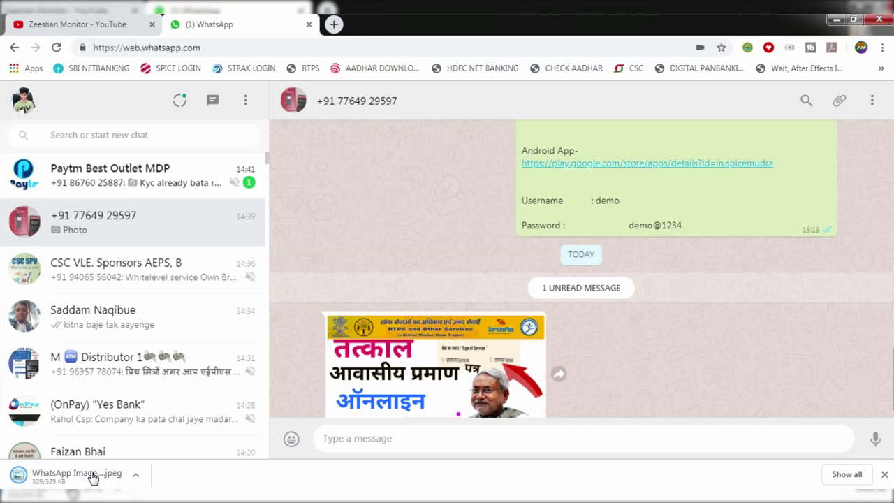
- View the downloaded poster in Windows Photo Viewer and dismiss the Open-with program list
click(92, 475)
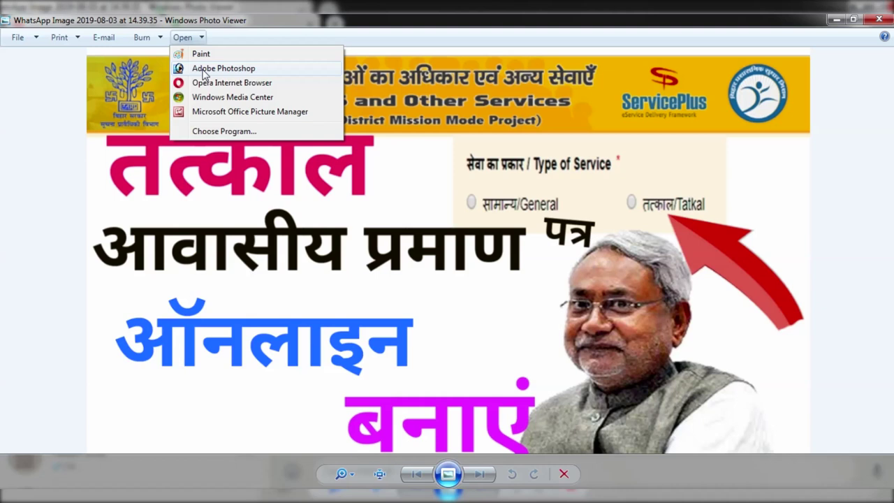
click(203, 70)
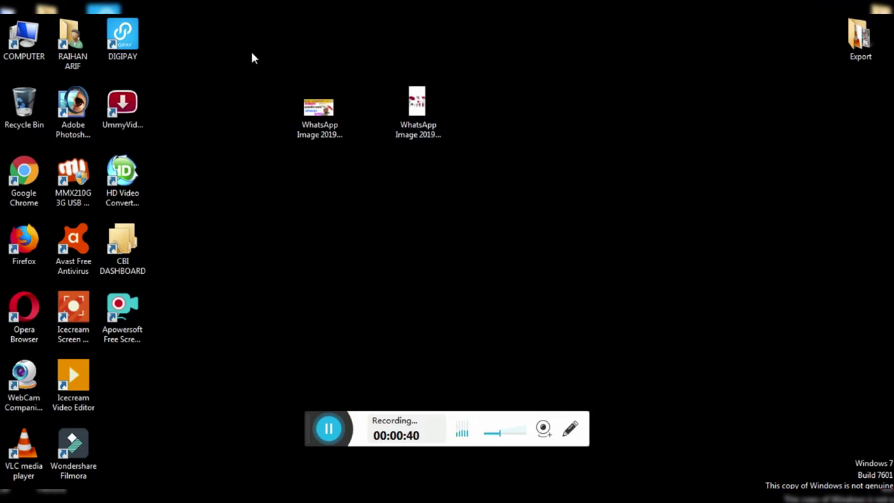
drag(252, 57, 458, 189)
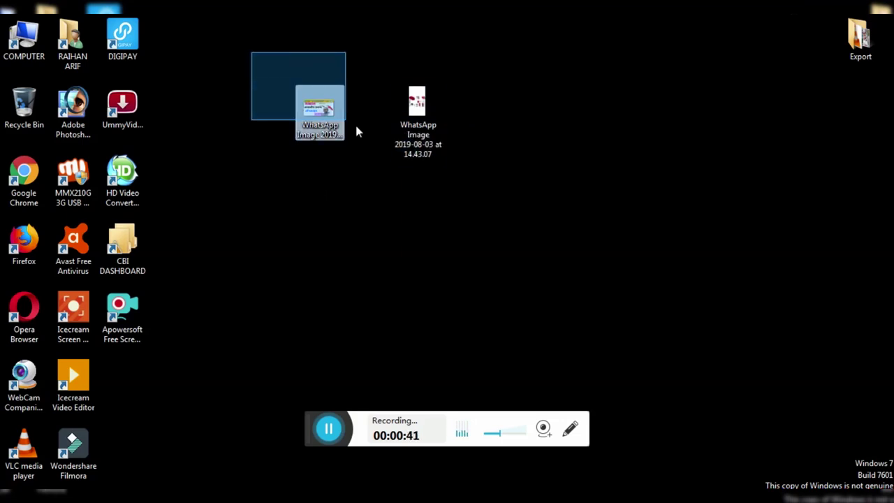
right_click(485, 159)
click(518, 196)
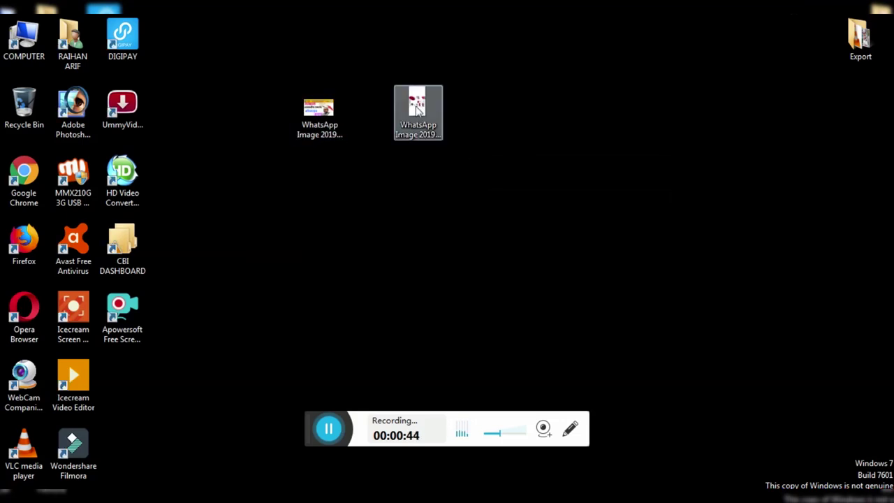
click(314, 119)
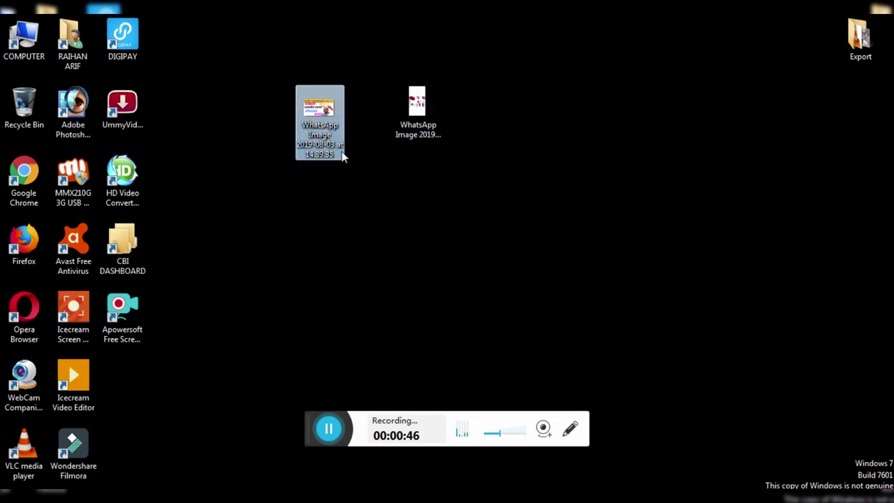
click(420, 109)
right_click(464, 77)
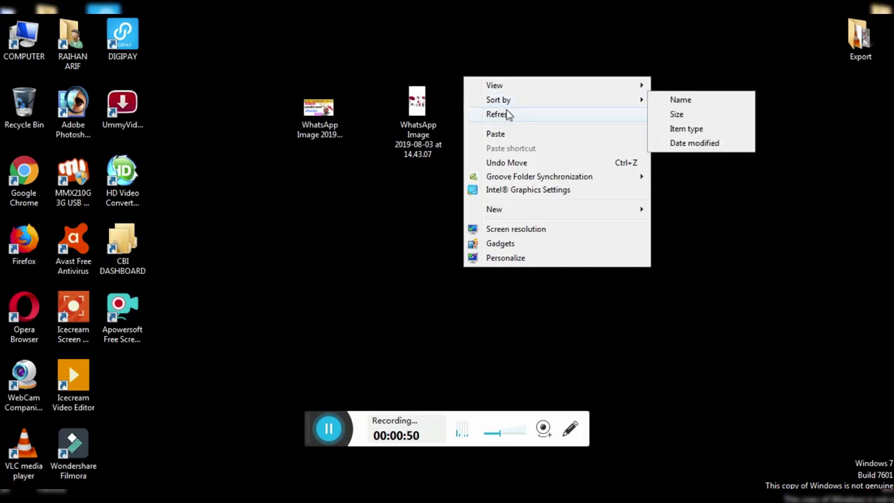
click(482, 117)
- Open the cricket equipment image in Photo Viewer and send it to Adobe Photoshop
double_click(420, 115)
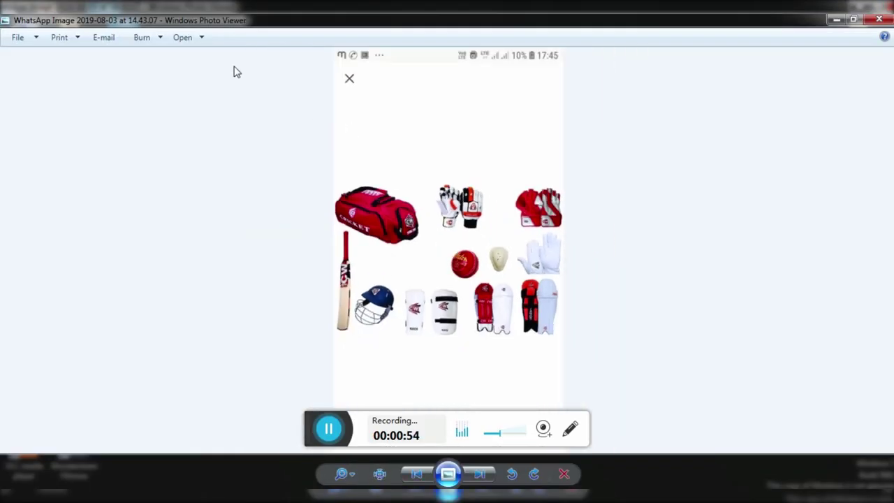
click(105, 492)
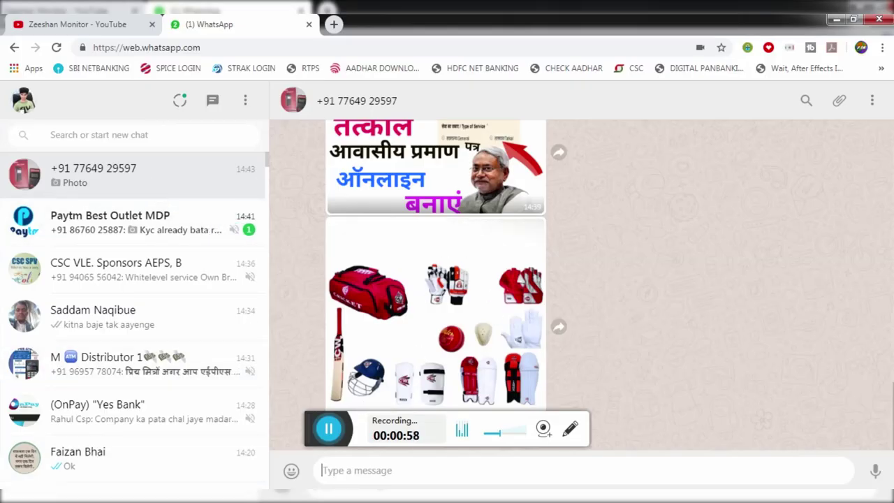
key(alt+Tab)
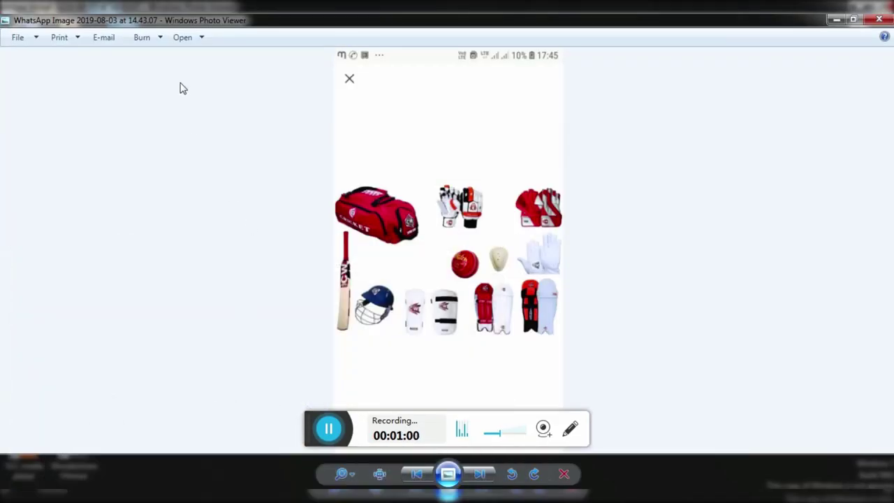
click(187, 44)
click(213, 70)
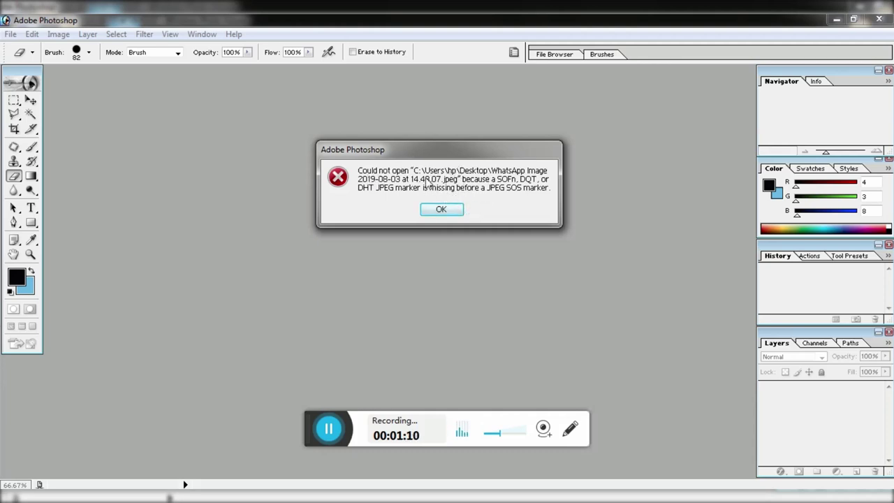
- Dismiss Photoshop's missing-JPEG-marker error and minimize Photoshop
click(442, 212)
click(442, 211)
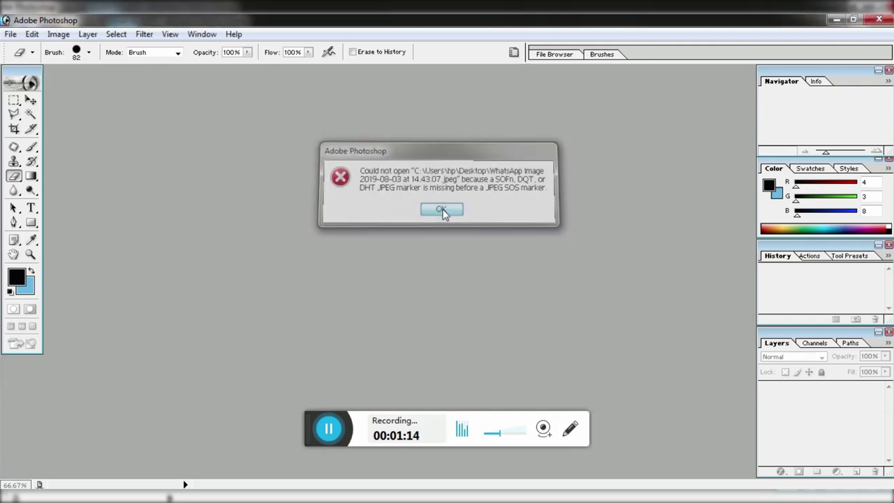
click(835, 19)
- Close Photo Viewer and refresh the desktop twice
click(885, 21)
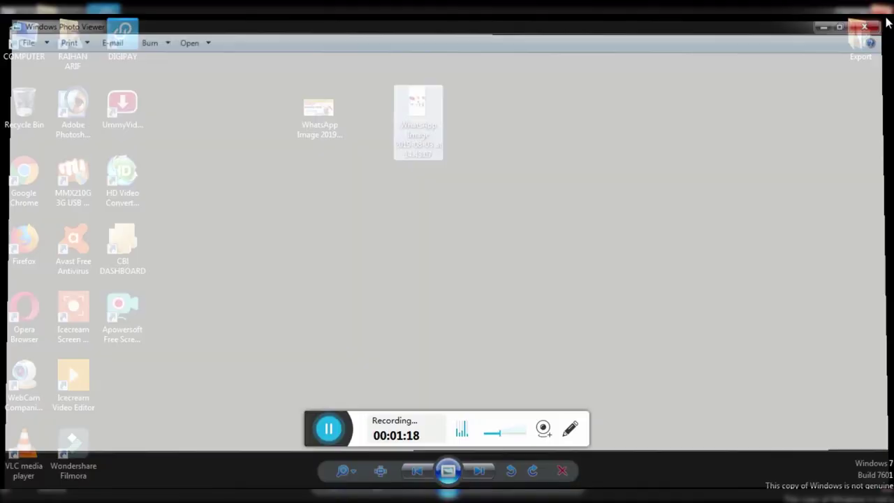
right_click(640, 81)
click(673, 125)
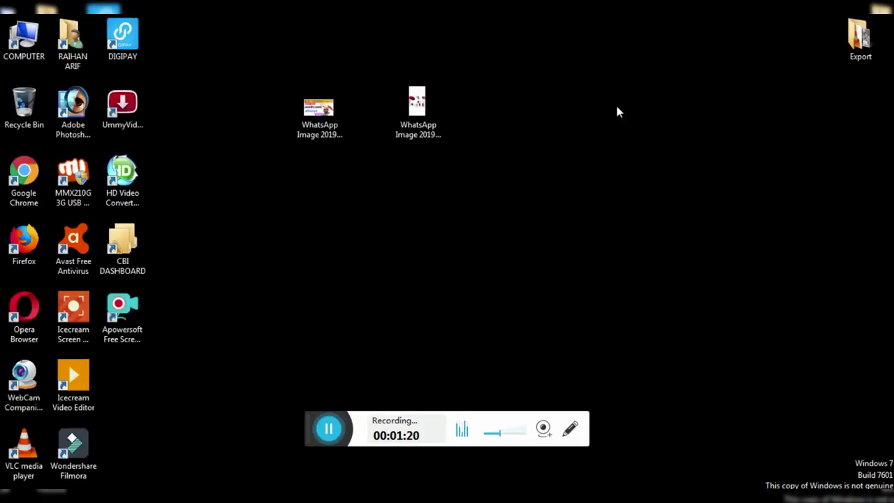
right_click(517, 92)
click(545, 134)
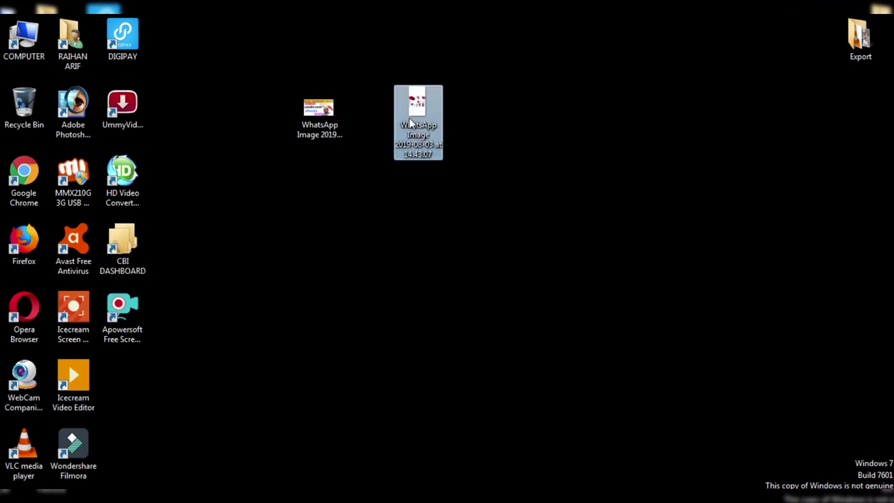
- Rename the cricket image file to a person's name and reopen it in Photo Viewer
right_click(410, 119)
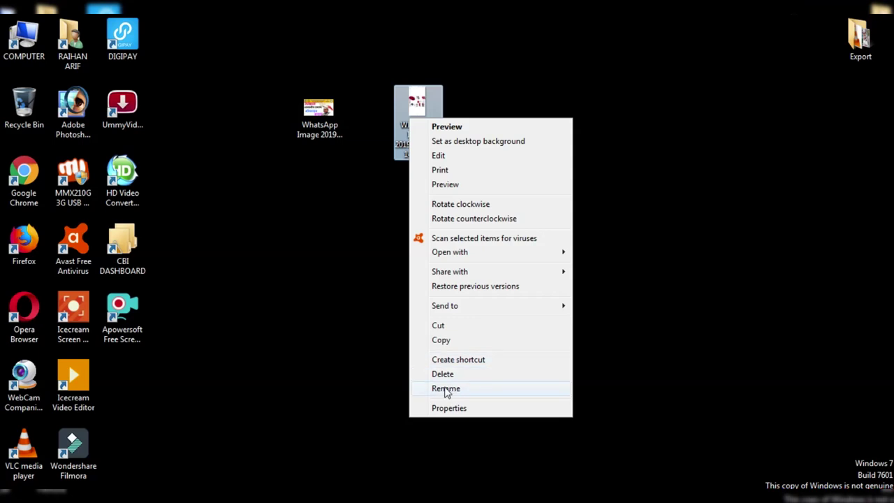
click(446, 391)
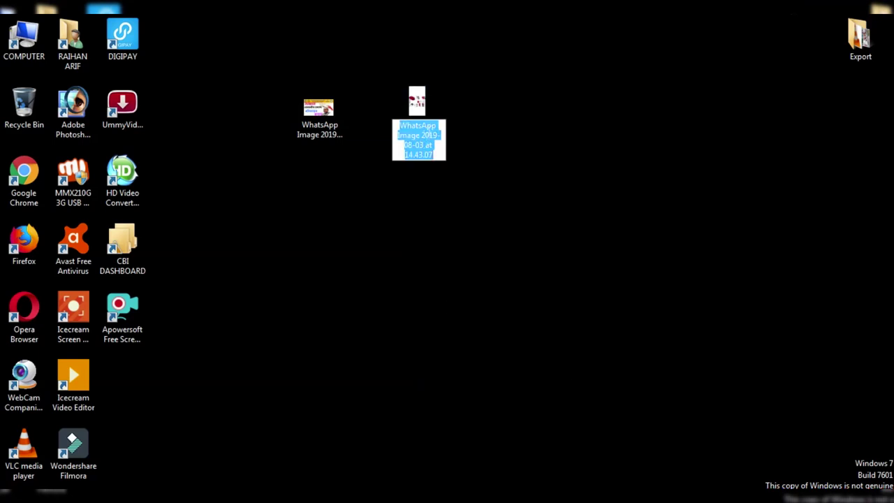
text(ZEE)
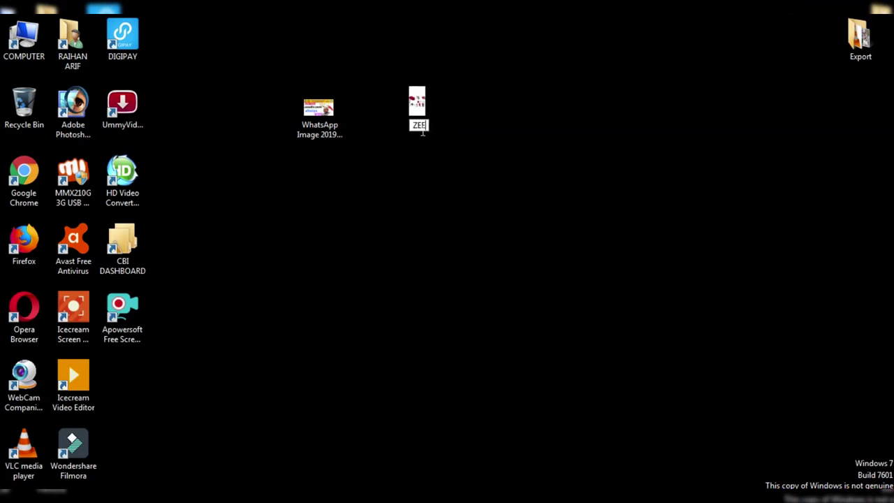
text(SHAN)
key(Return)
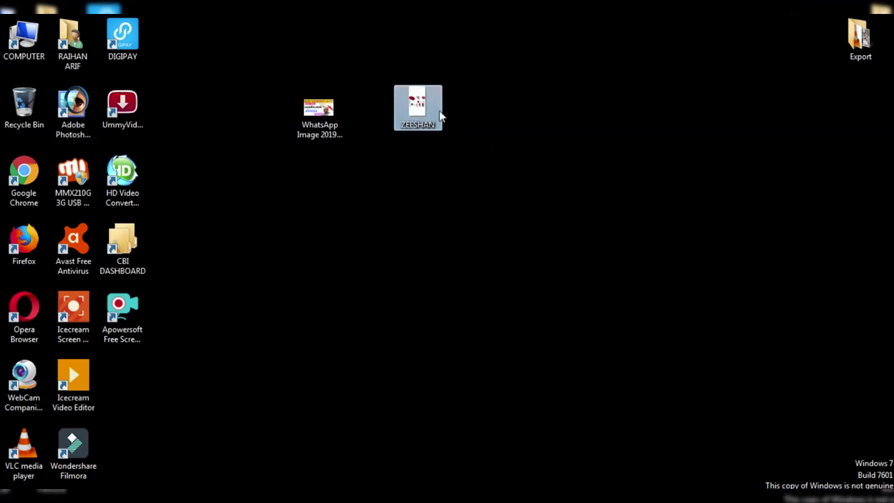
double_click(439, 117)
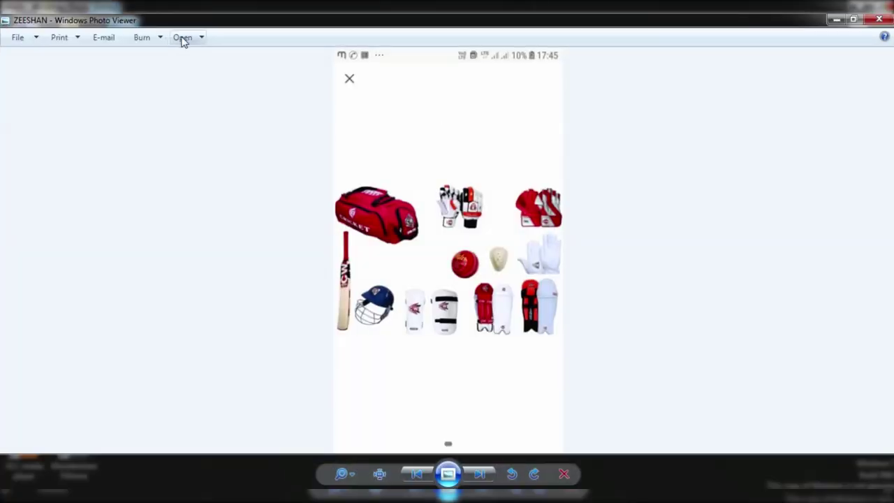
- Retry opening the renamed image in Photoshop, dismiss the JPEG error, and minimize Photoshop
click(183, 39)
click(201, 68)
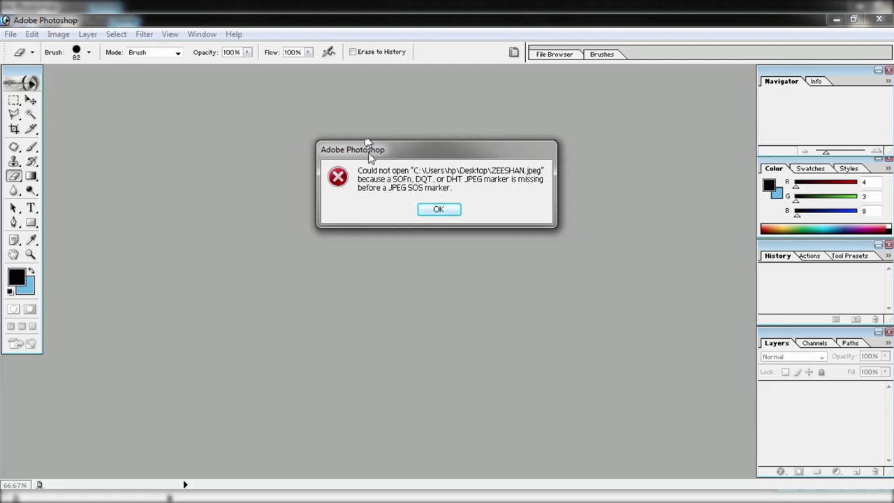
click(440, 210)
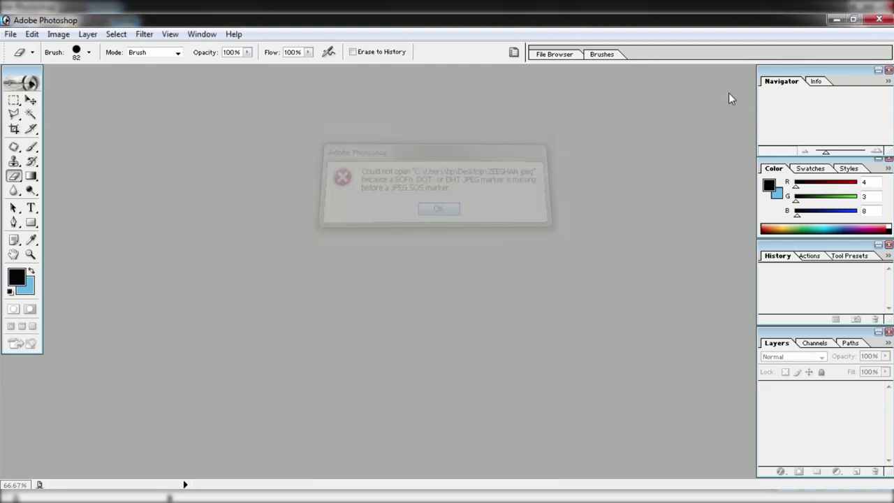
click(836, 20)
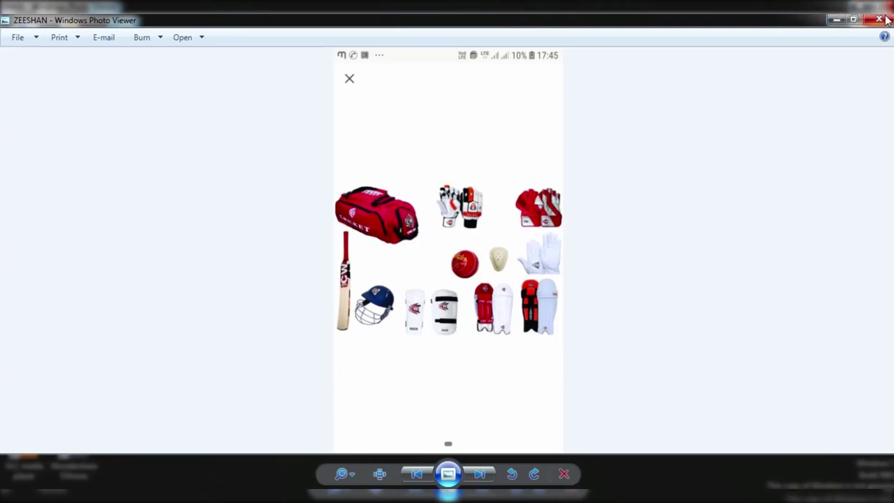
- Close Photo Viewer and refresh the desktop
click(886, 19)
right_click(474, 68)
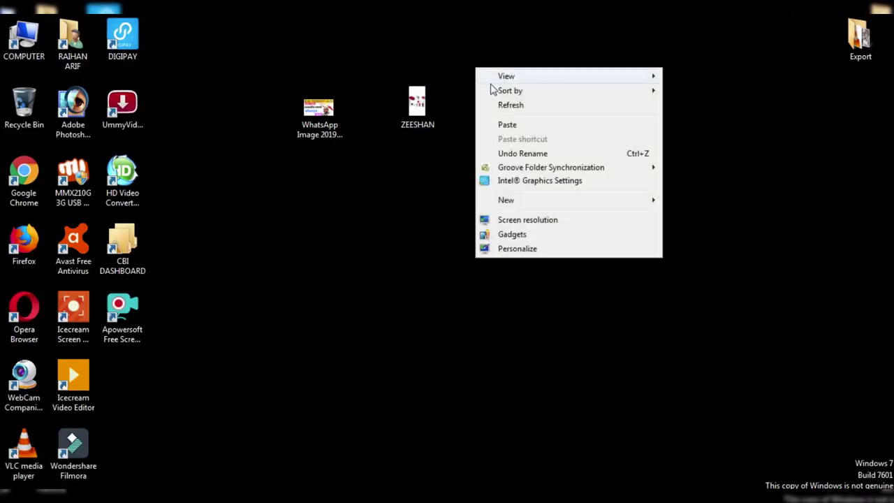
click(511, 106)
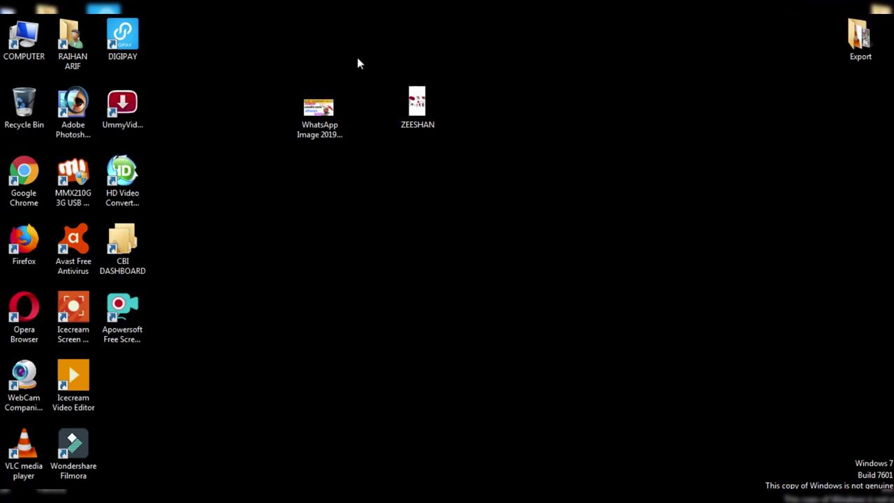
- Refresh the desktop, view the renamed cricket image, and open it in Paint
mouse_move(375, 56)
mouse_down()
mouse_move(426, 133)
mouse_move(440, 134)
mouse_up()
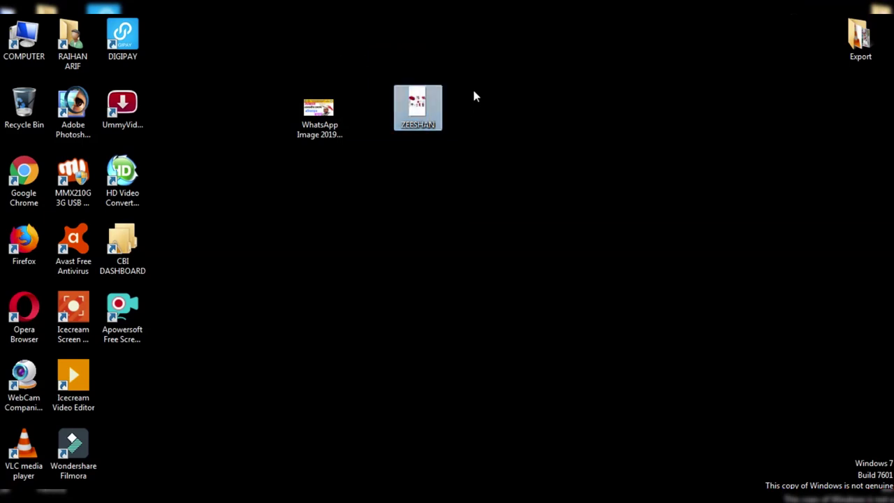
right_click(473, 95)
click(508, 127)
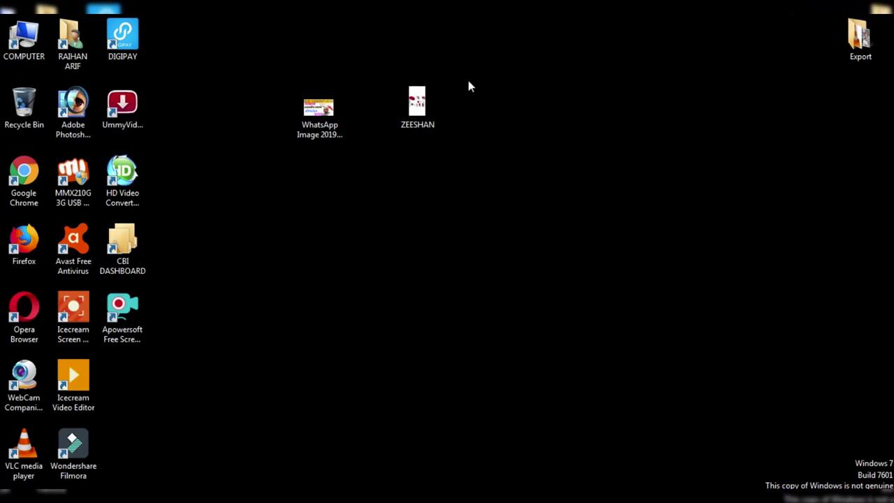
double_click(431, 104)
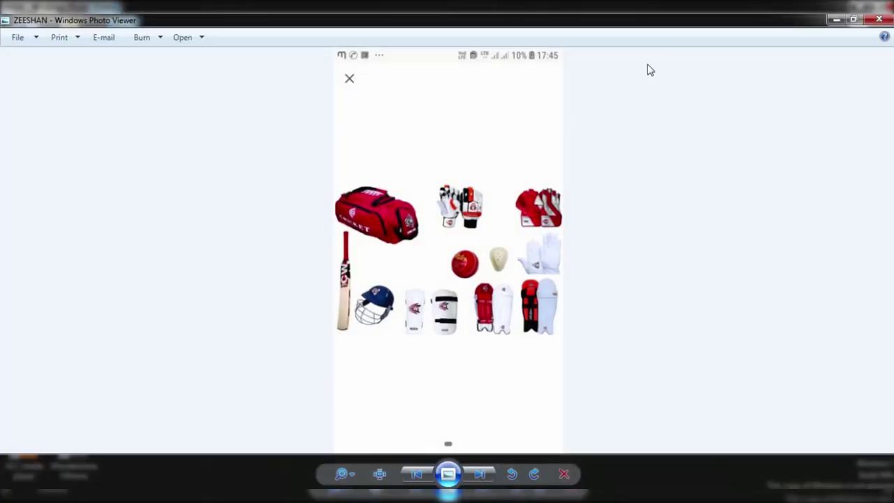
click(199, 42)
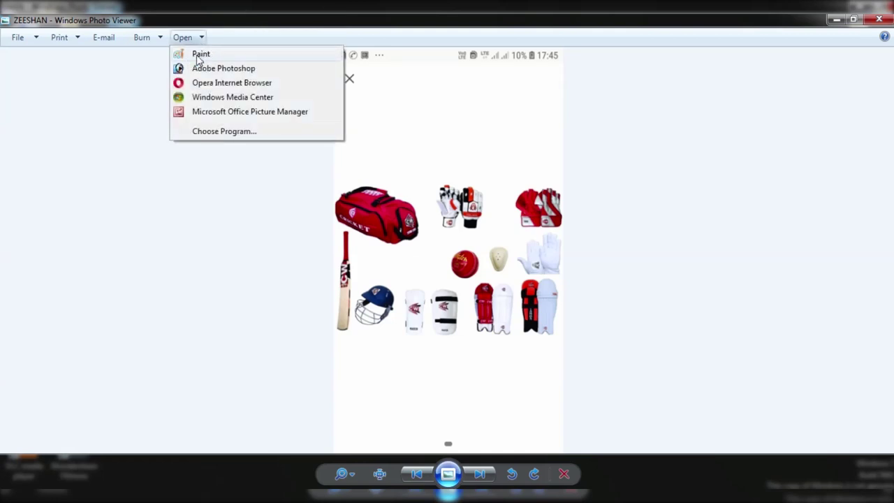
click(201, 56)
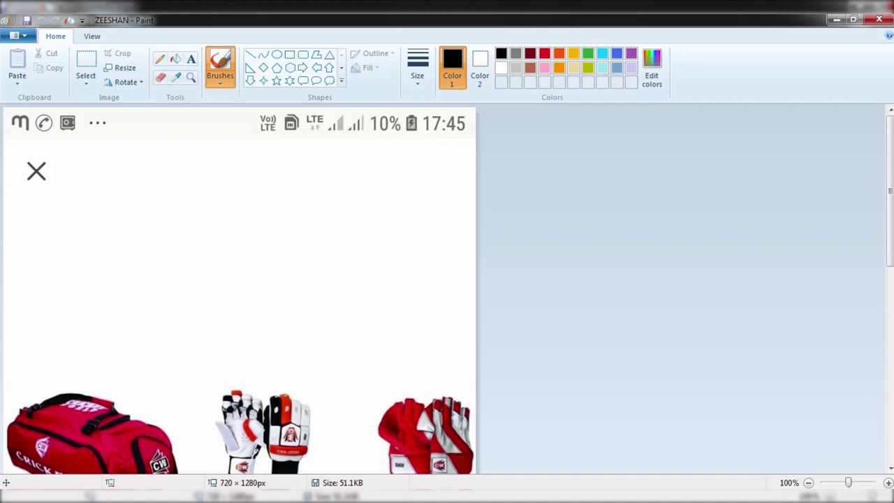
- Save the picture to the Desktop as a new JPEG with ' MONITOR' appended, then close Paint
mouse_move(888, 192)
mouse_down()
mouse_move(883, 279)
mouse_move(876, 253)
mouse_up()
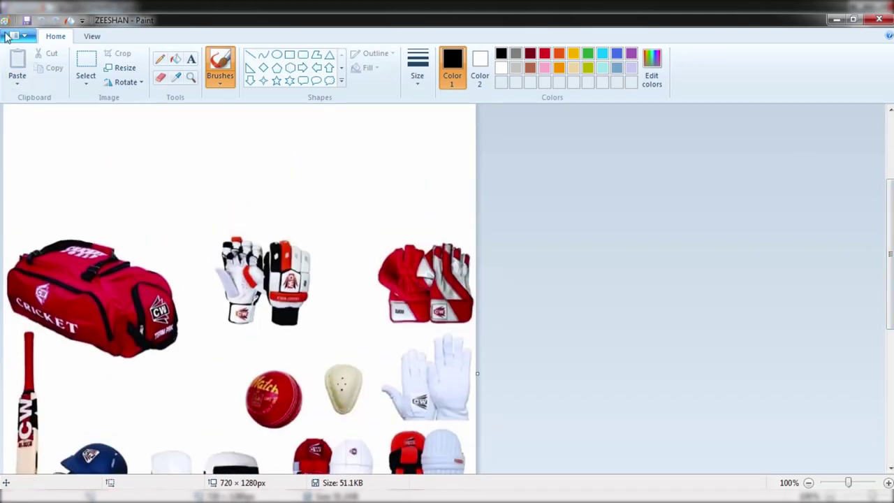
click(17, 37)
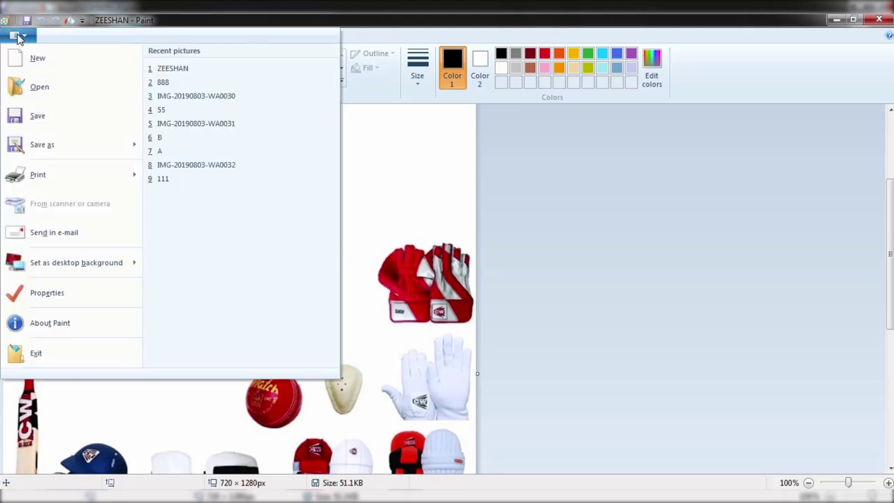
click(35, 146)
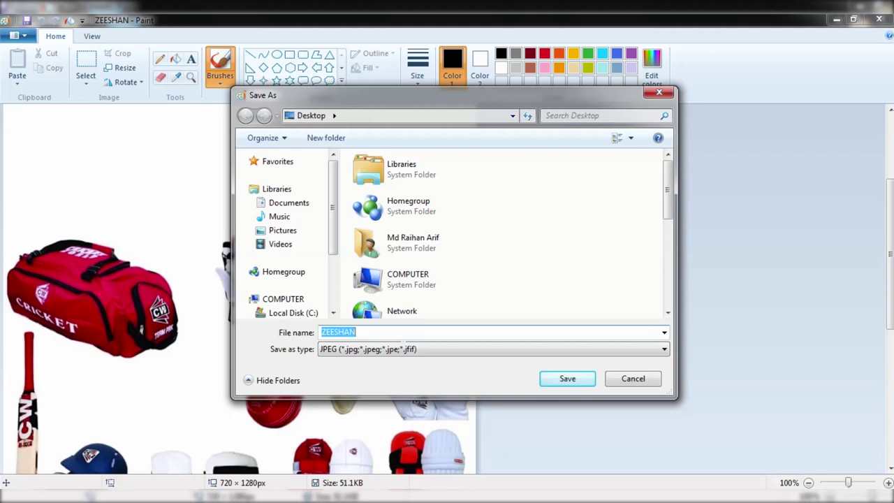
click(373, 332)
text(M)
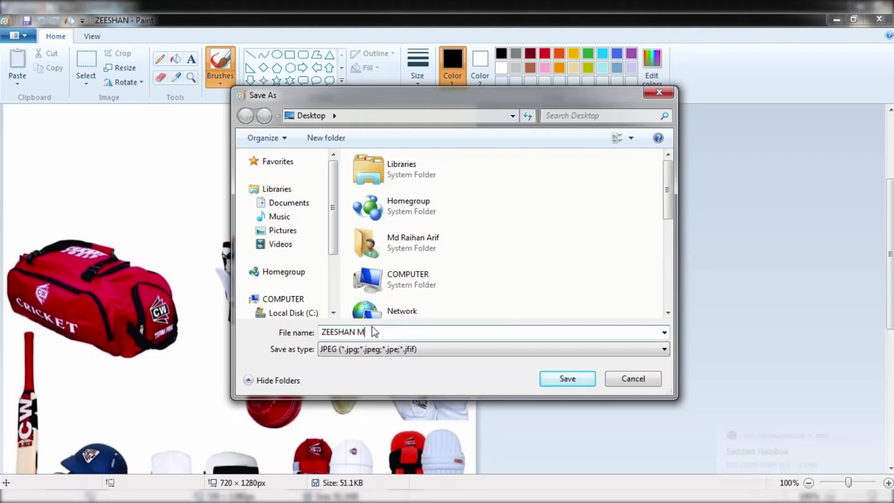
text(ONI)
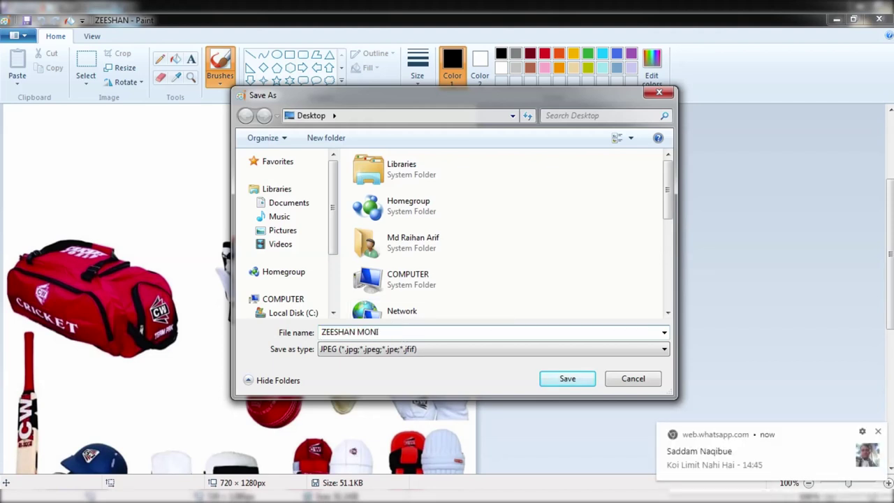
text(TOR)
click(878, 431)
click(432, 332)
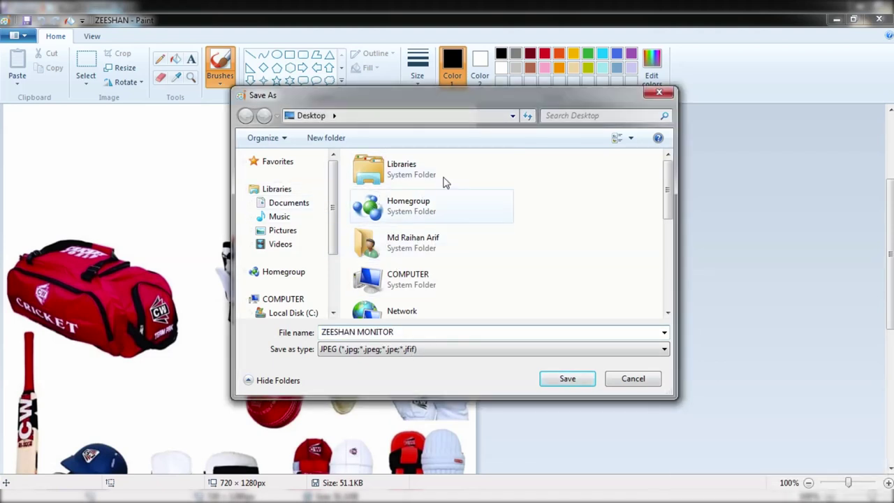
click(567, 379)
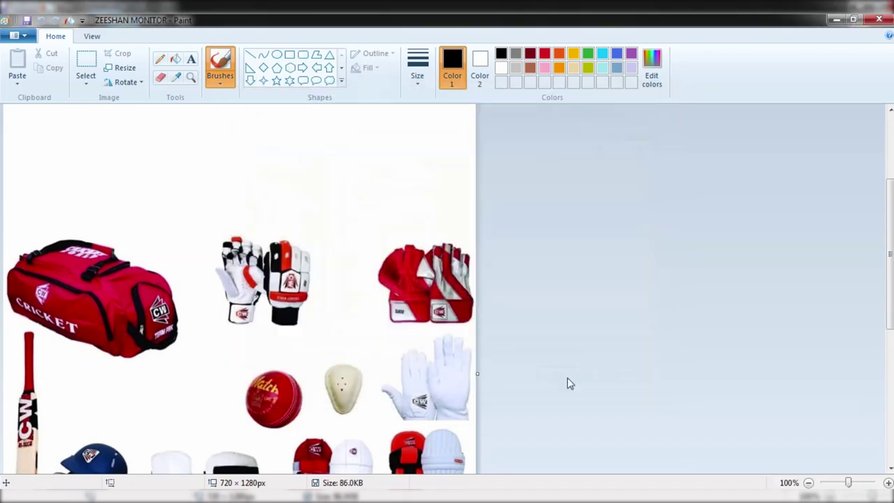
click(881, 23)
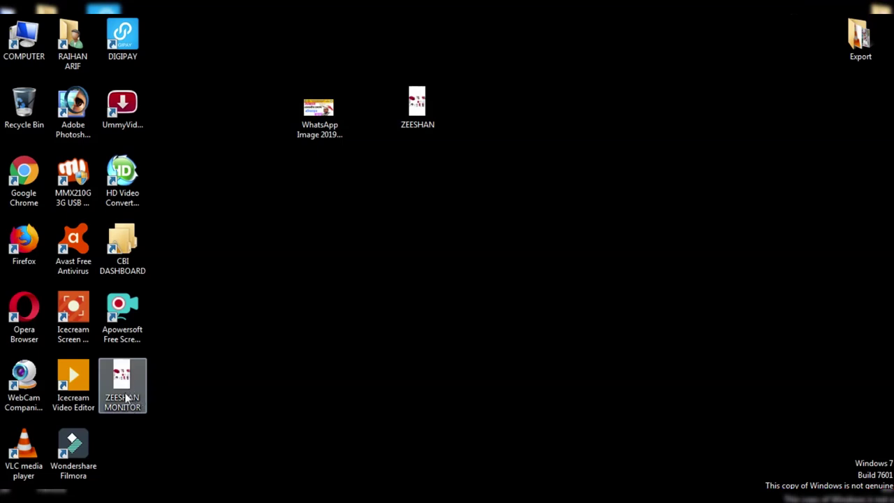
- Open the new MONITOR JPEG in Photoshop from Photo Viewer and maximize its document window
double_click(120, 393)
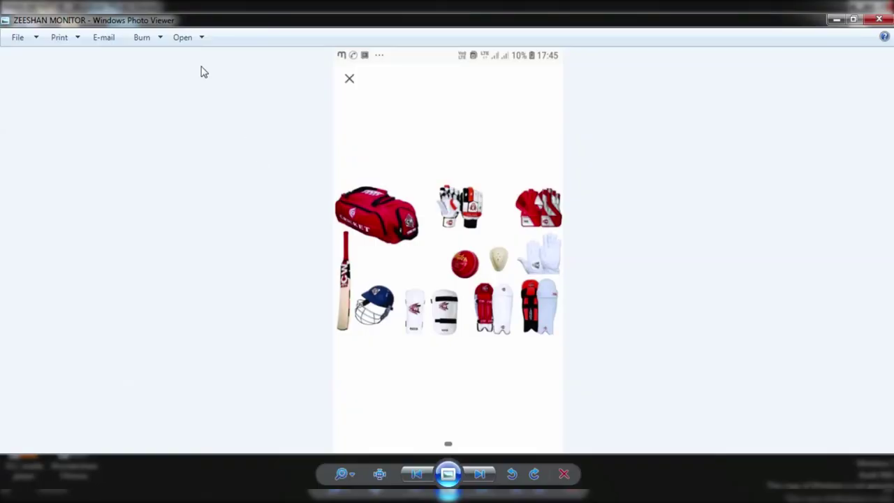
click(191, 39)
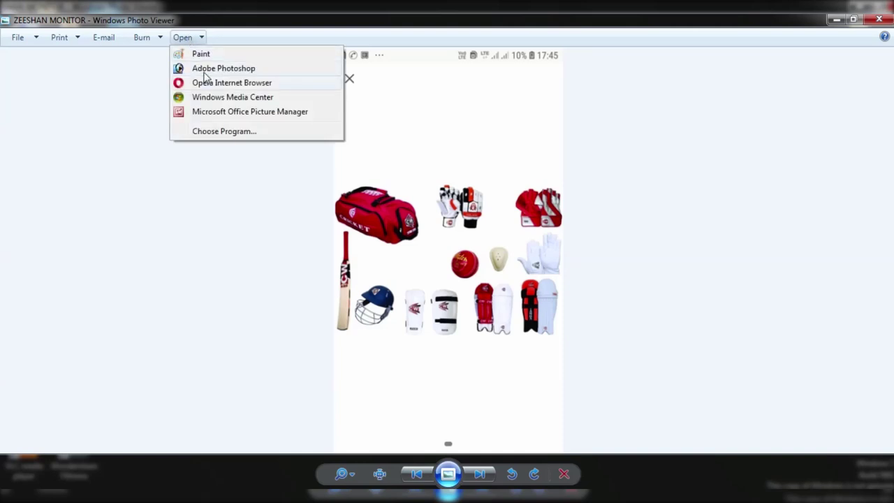
click(202, 68)
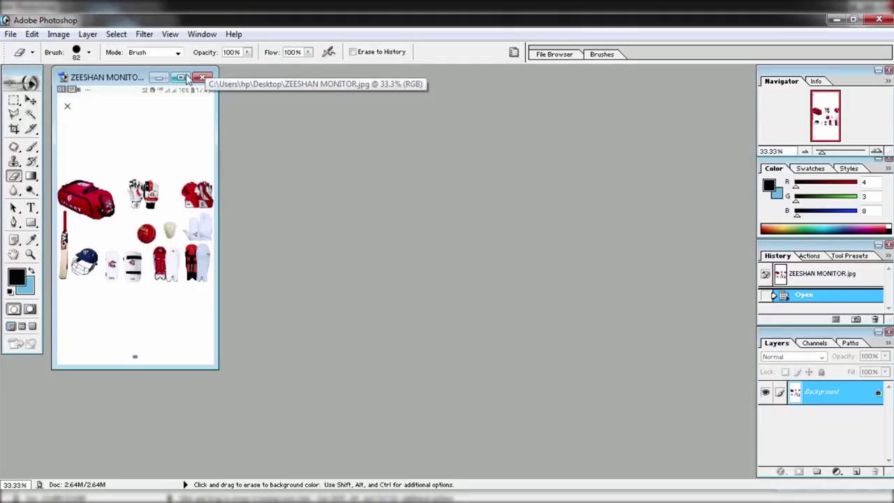
click(181, 77)
drag(815, 151, 821, 151)
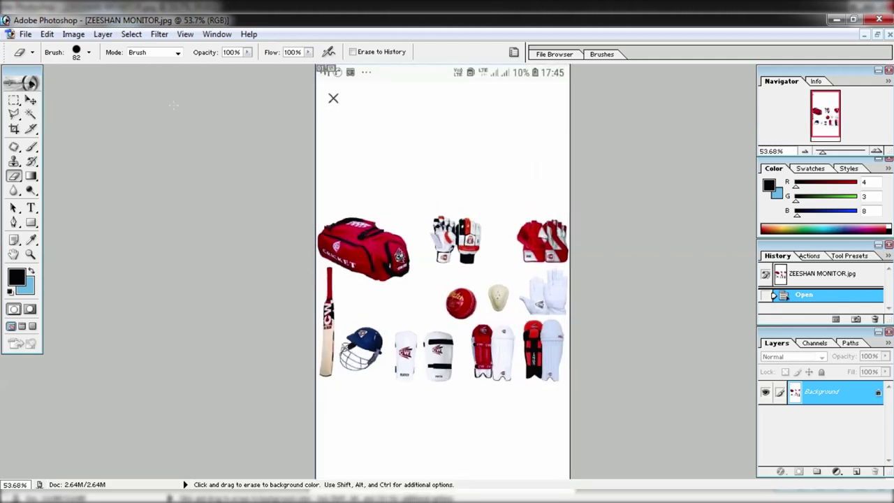
- Crop the image to just the cricket equipment, removing the phone screen margins
click(14, 128)
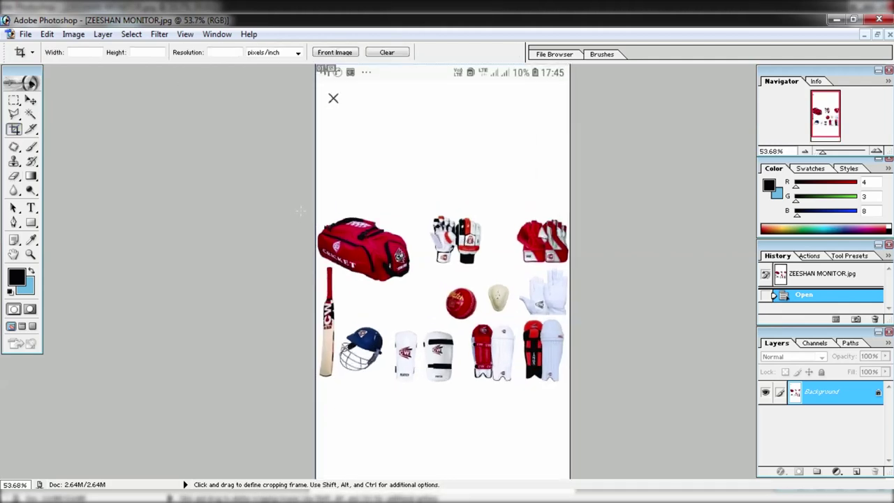
drag(316, 206, 570, 391)
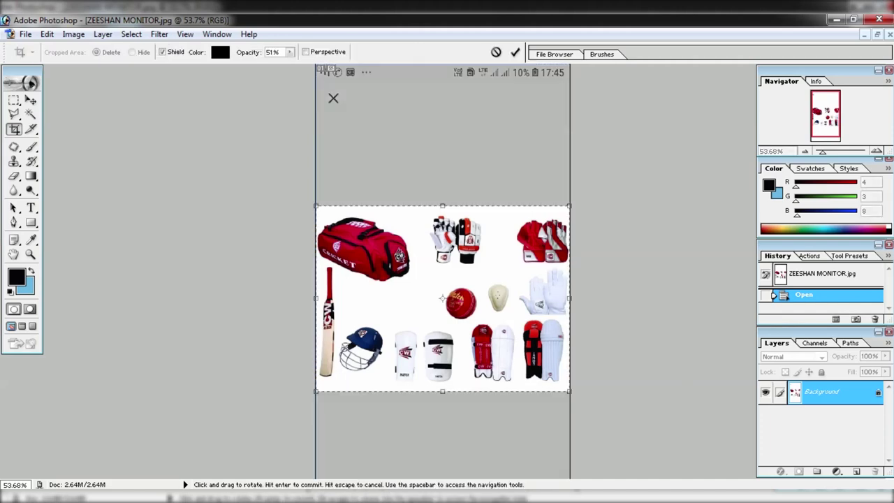
click(514, 51)
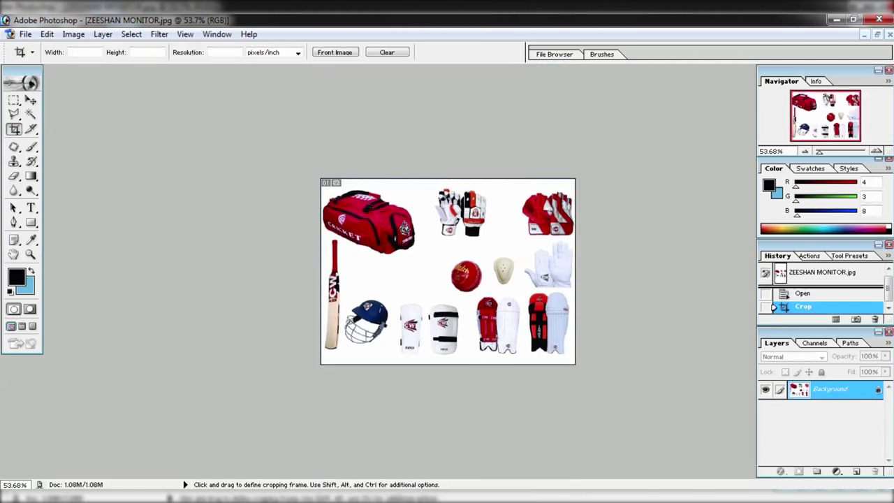
drag(819, 151, 815, 151)
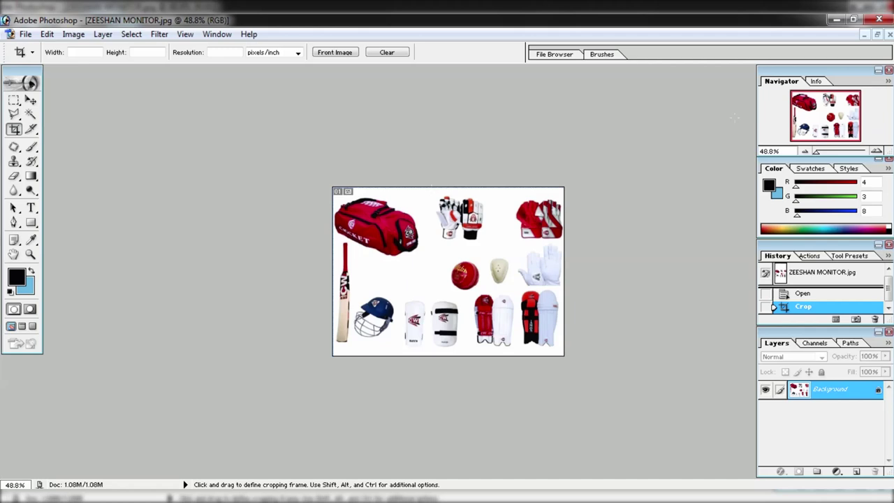
- Preview the saved ZEESHAN MONITOR image in Photo Viewer, then return to the WhatsApp chat in Chrome
click(841, 23)
click(878, 20)
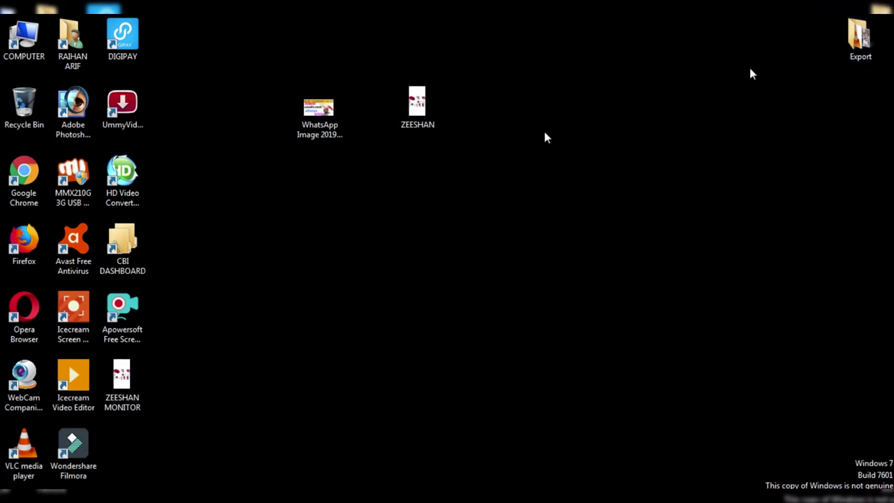
double_click(117, 383)
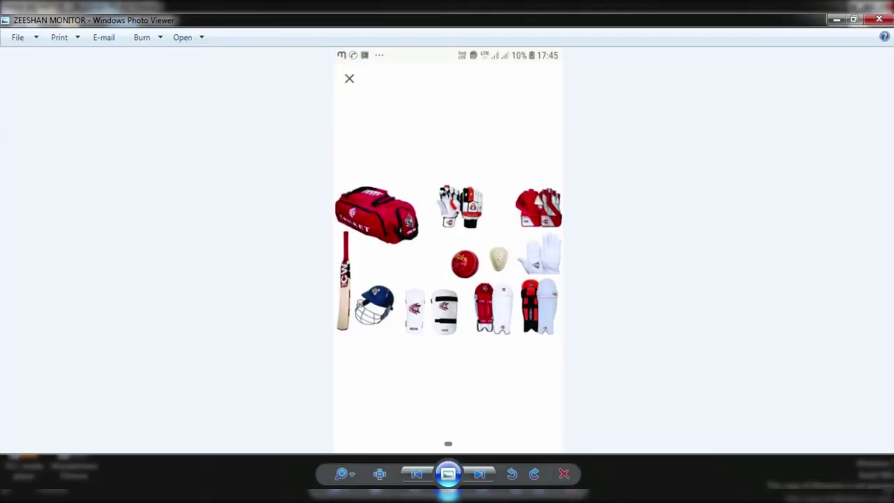
click(878, 20)
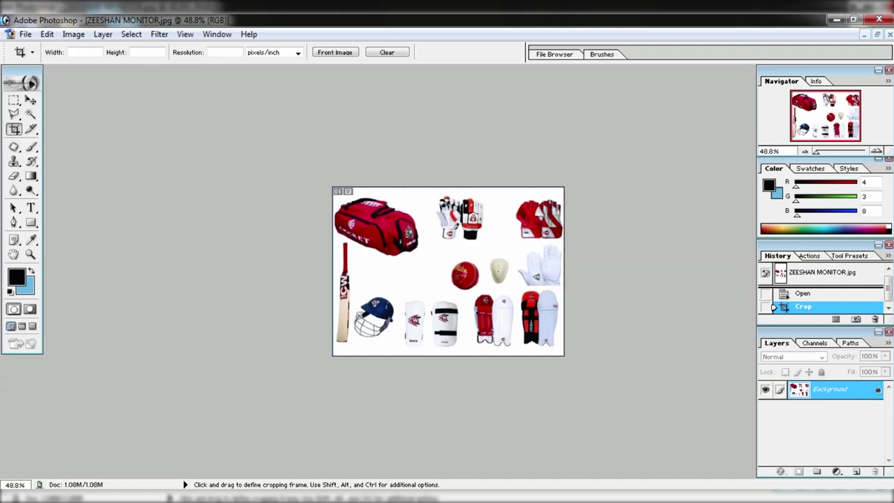
click(76, 425)
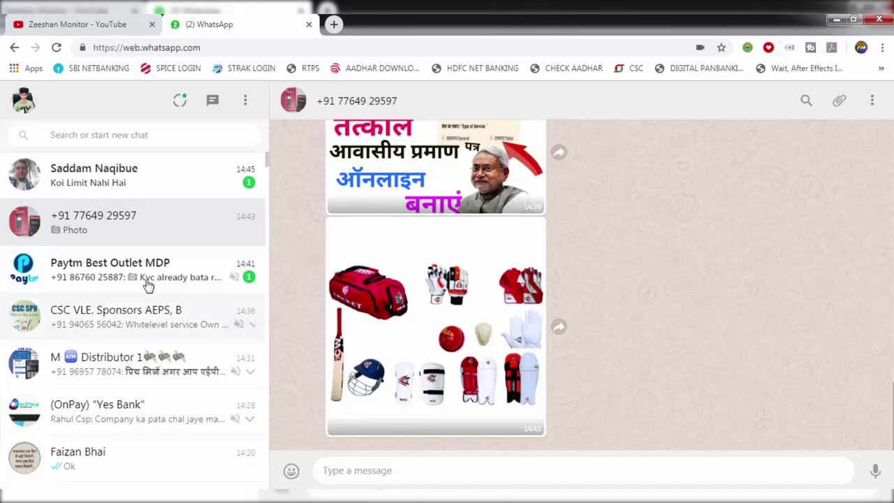